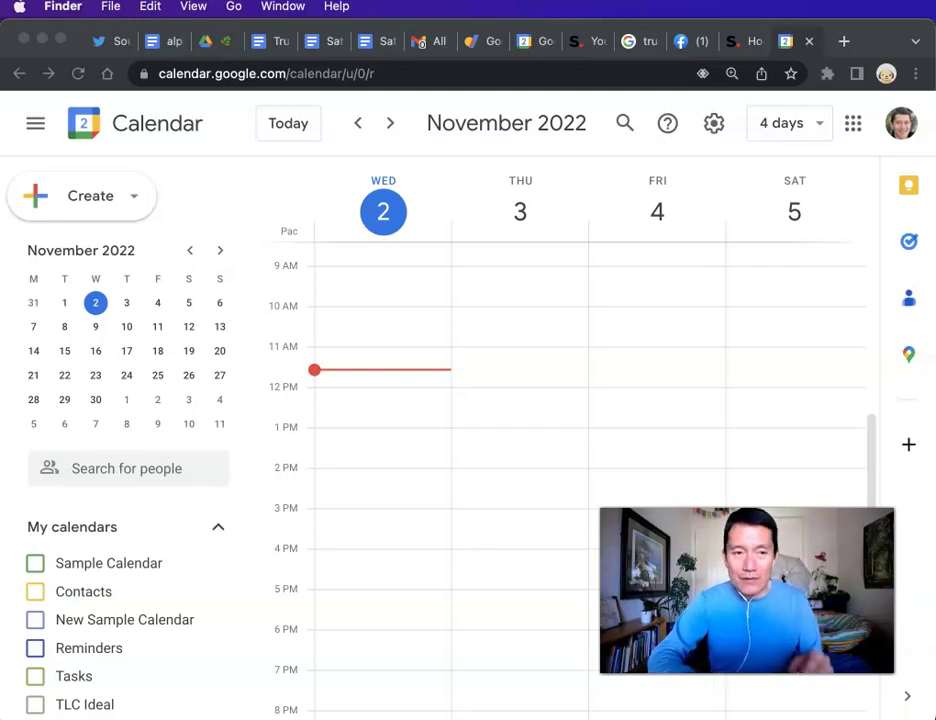
# Add a new calendar named 'Test Calendar' from the Other calendars + menu
pyautogui.click(228, 189)
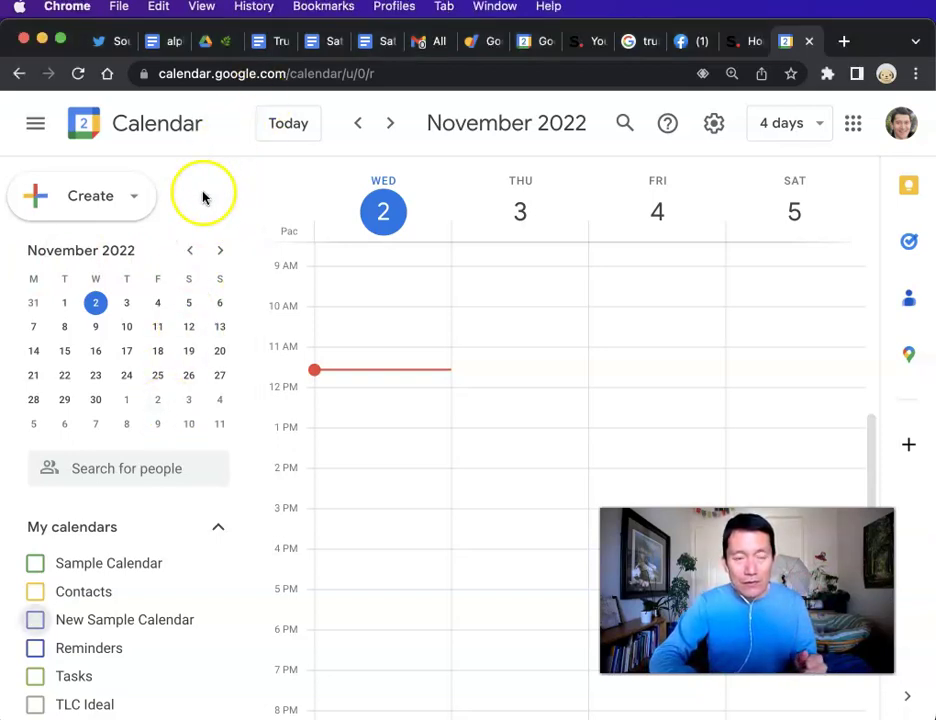
pyautogui.scroll(-2, 165, 575)
pyautogui.scroll(-1, 150, 580)
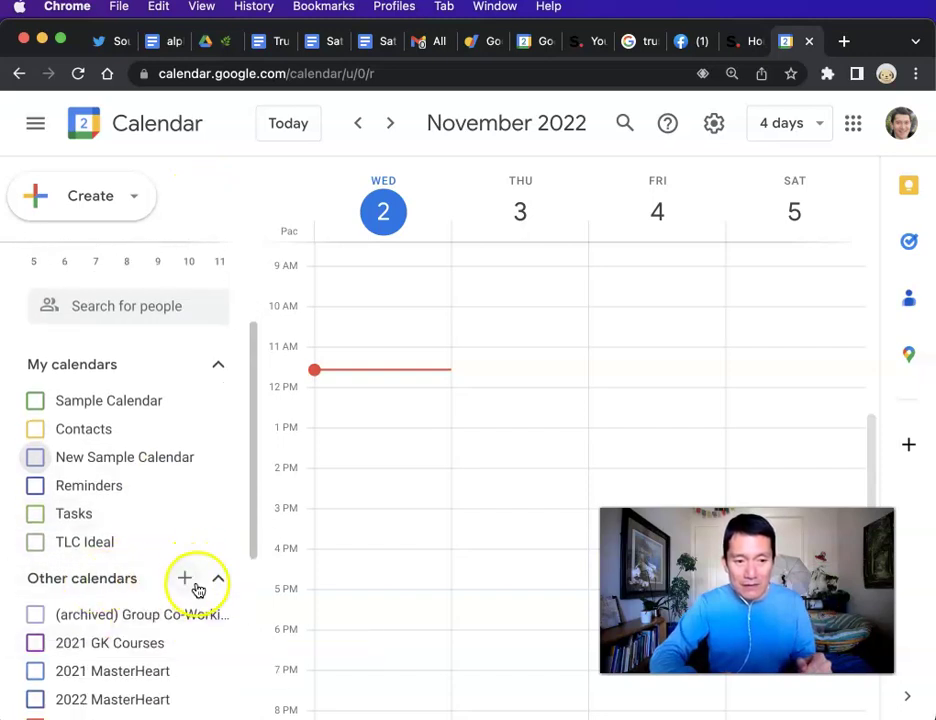
pyautogui.click(186, 581)
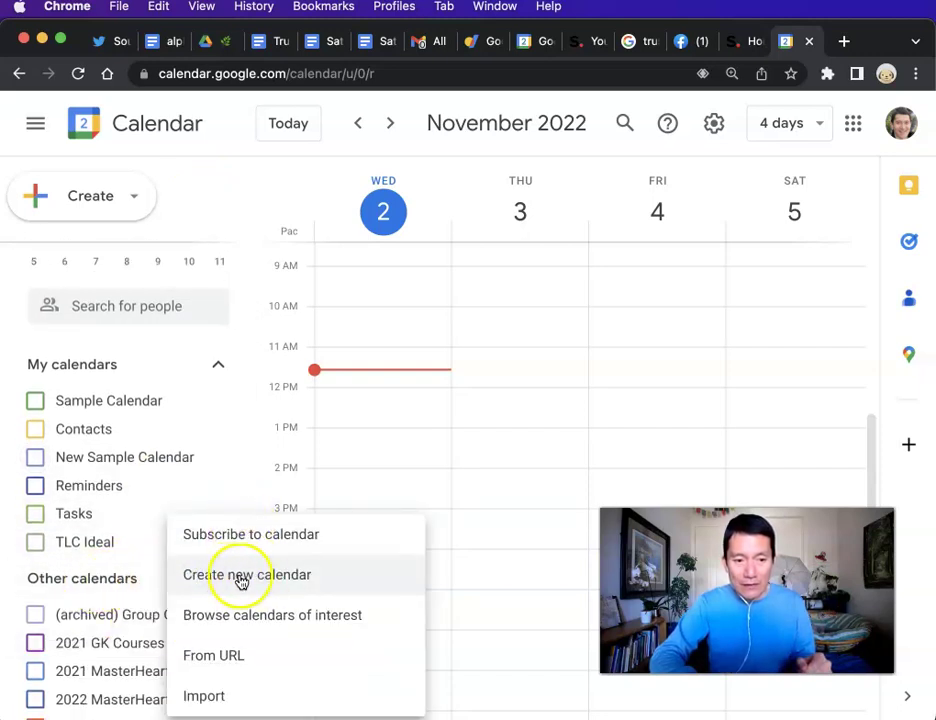
pyautogui.click(244, 581)
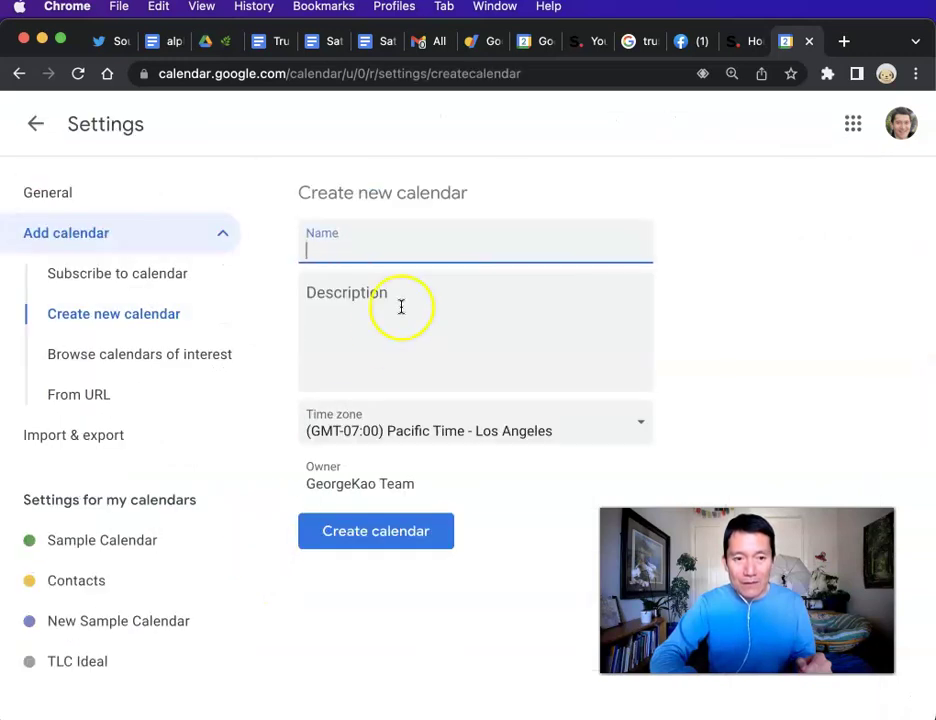
pyautogui.write('Test Calendar')
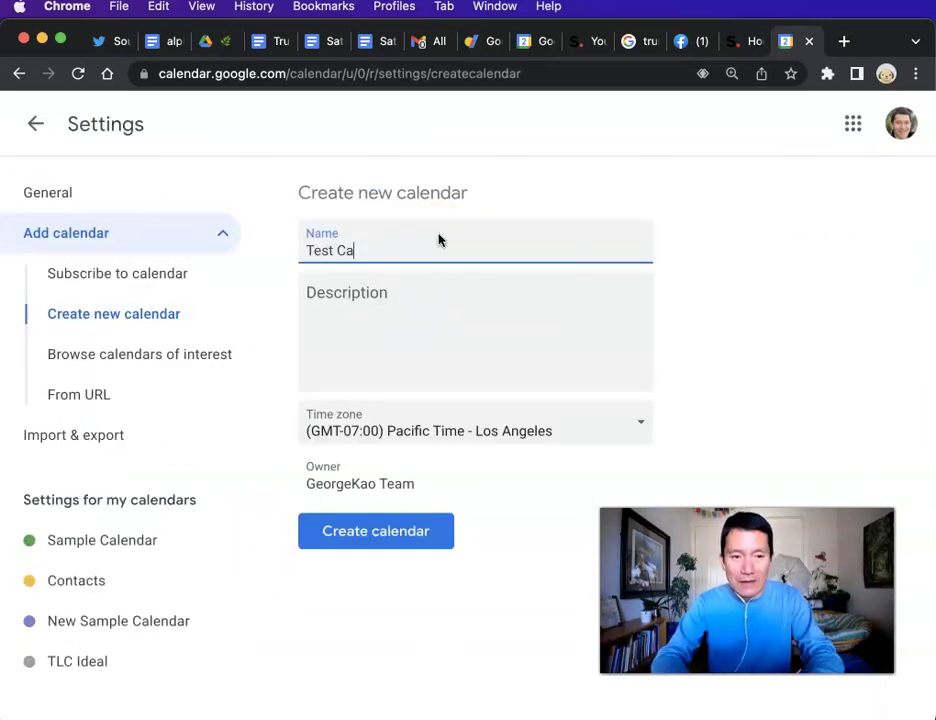
pyautogui.click(380, 543)
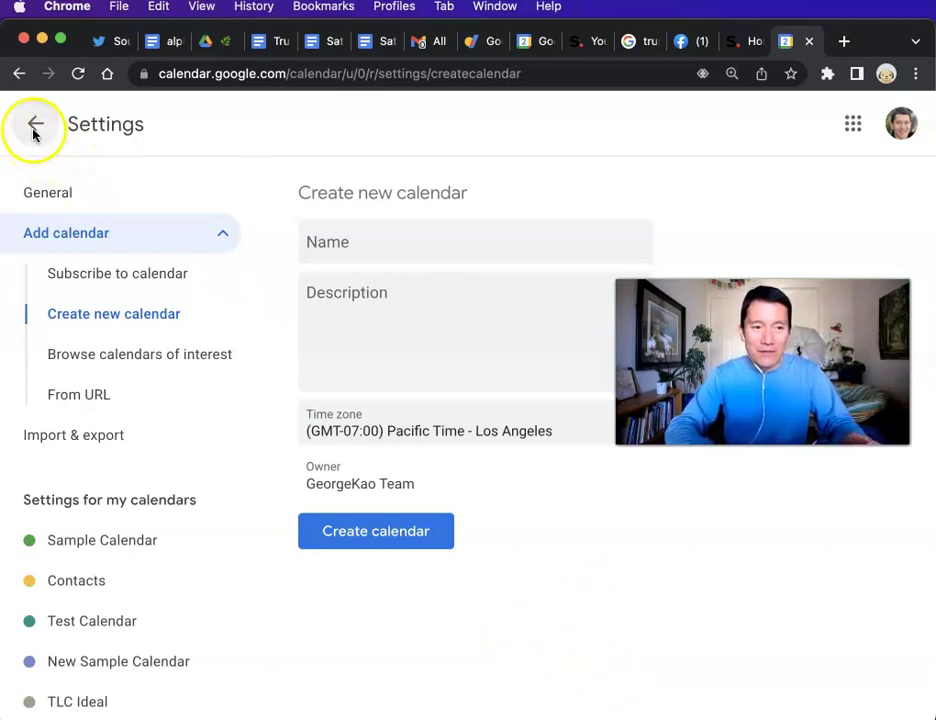
pyautogui.scroll(-1, 100, 520)
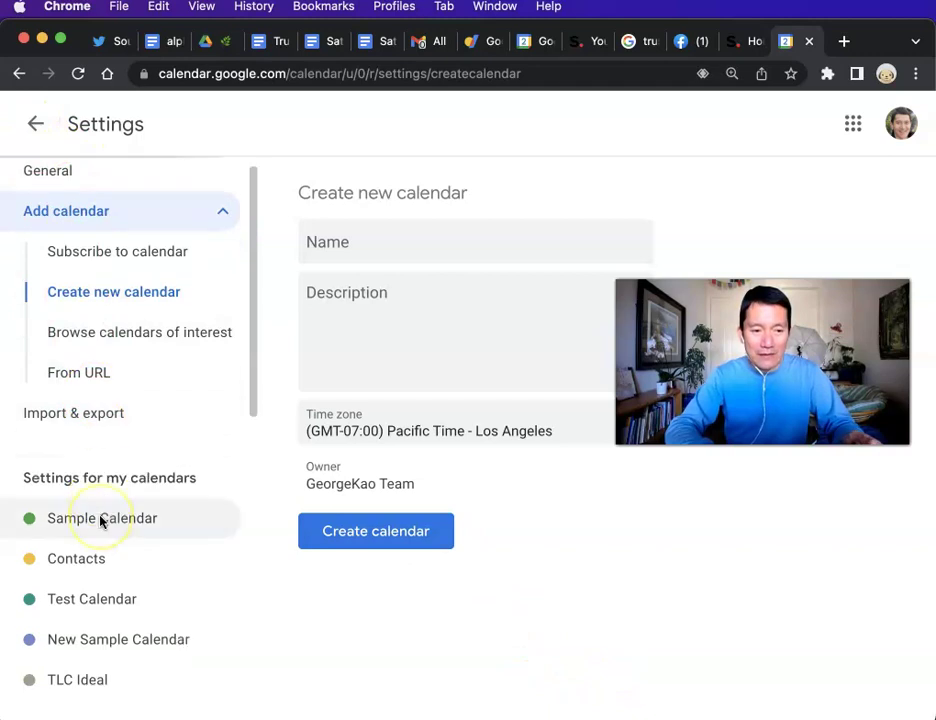
pyautogui.scroll(1, 100, 520)
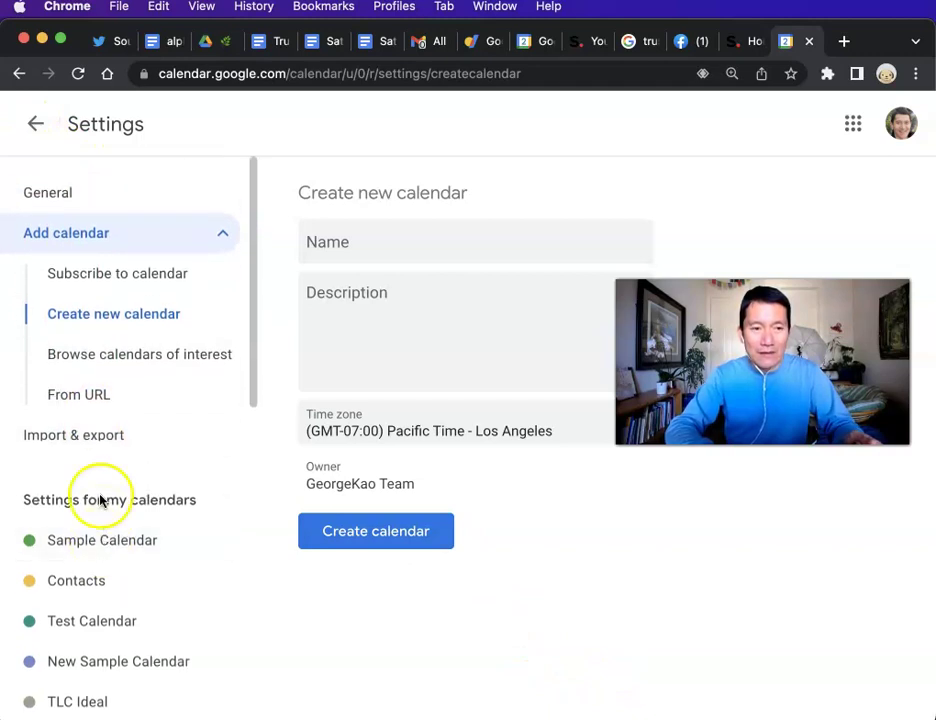
# Return to the main calendar view and open Test Calendar's Settings and sharing page
pyautogui.click(35, 123)
pyautogui.scroll(-3, 168, 560)
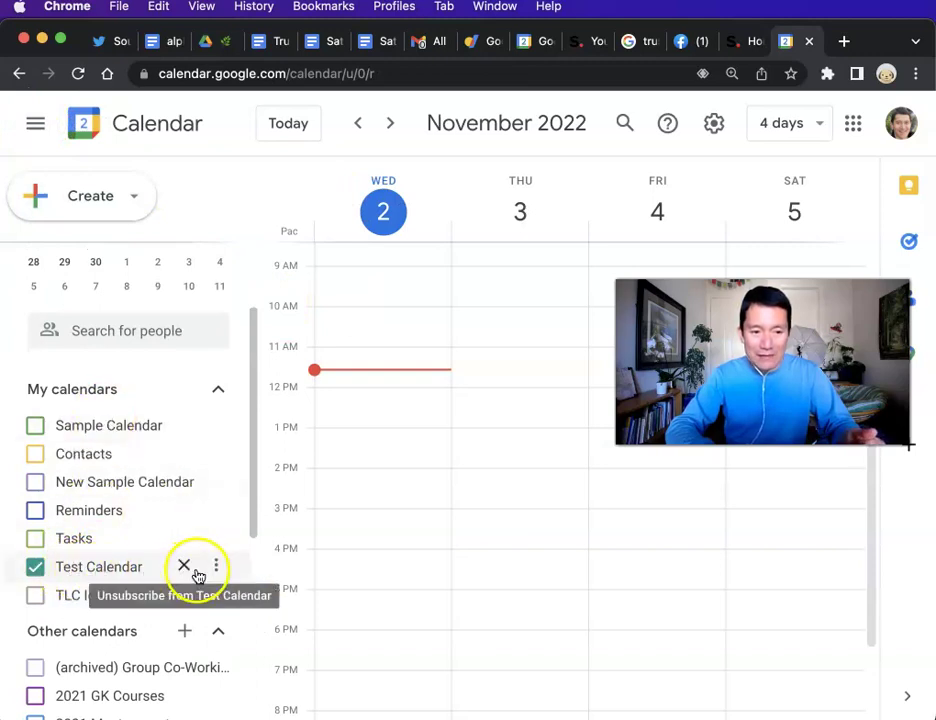
pyautogui.click(217, 566)
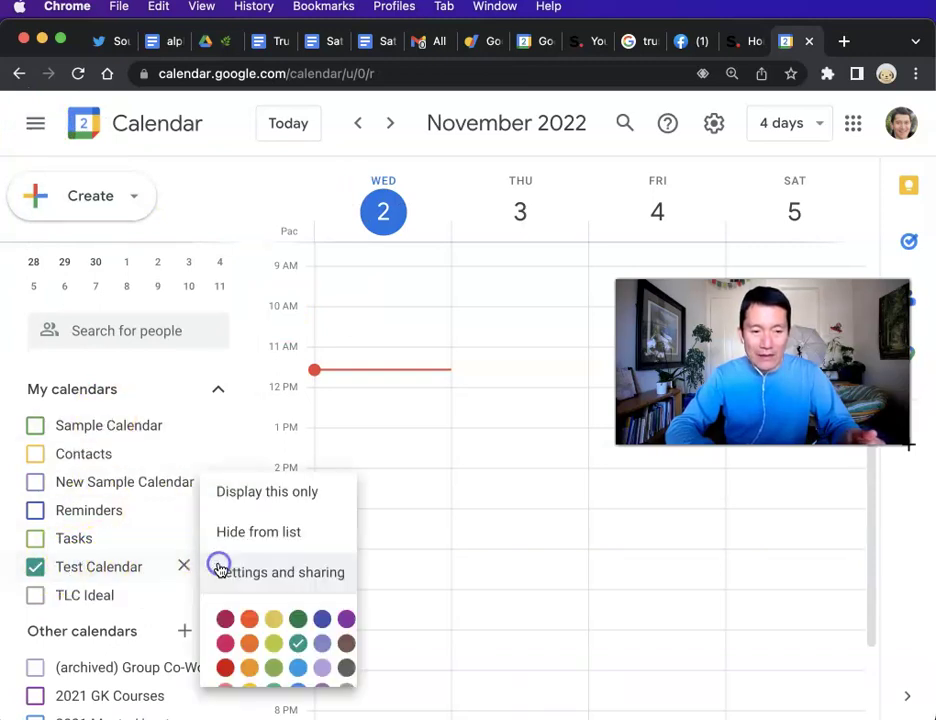
pyautogui.click(257, 558)
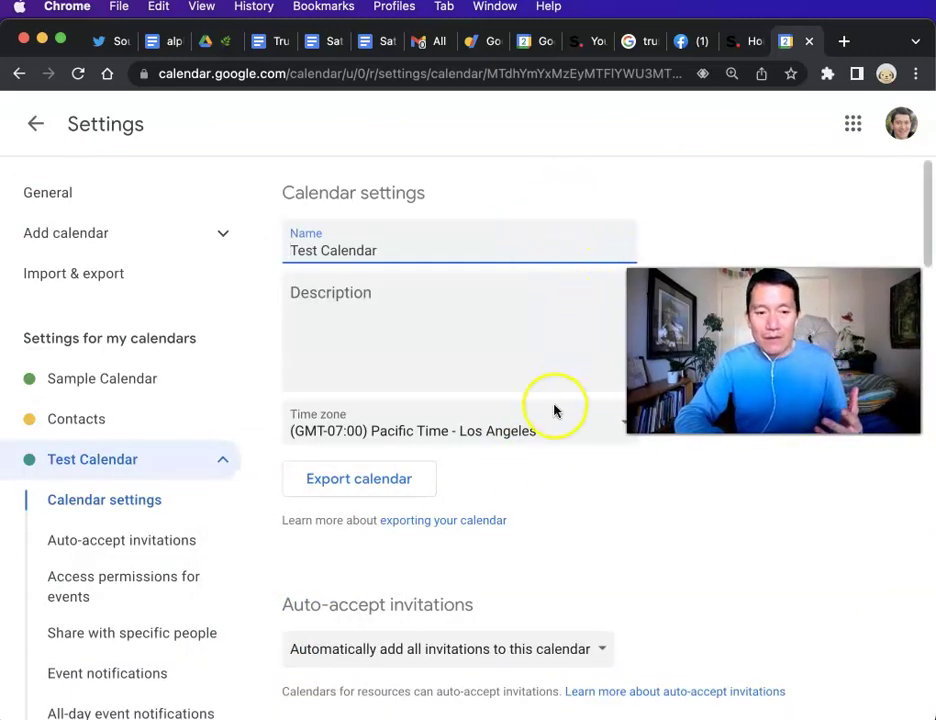
pyautogui.scroll(-5, 555, 410)
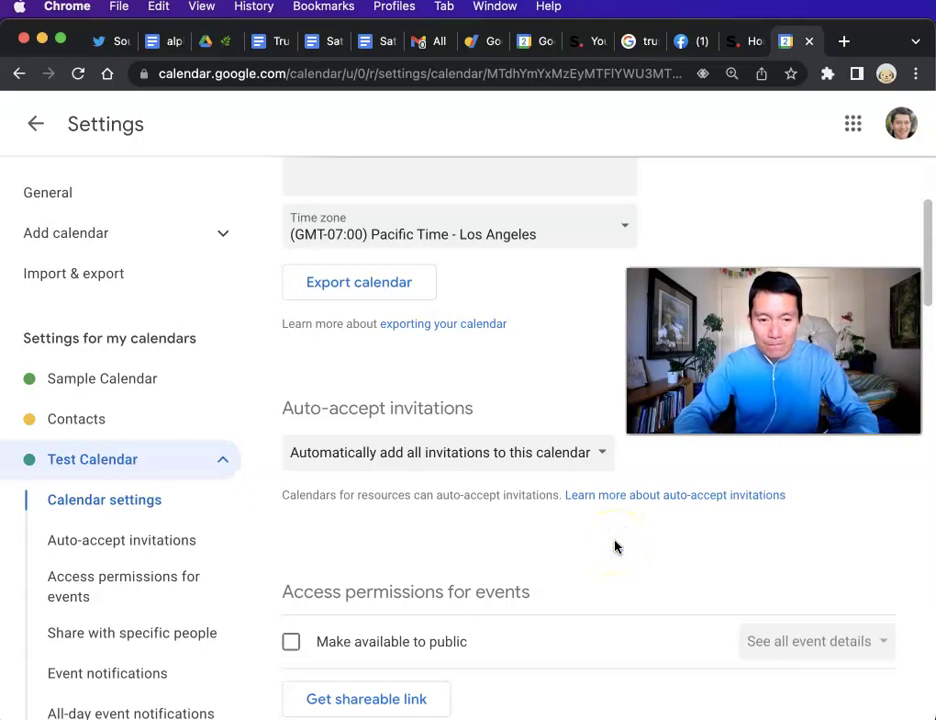
# Copy Test Calendar's secret address in iCal format from Integrate calendar, accepting the security warning
pyautogui.scroll(-5, 620, 548)
pyautogui.scroll(-10, 627, 544)
pyautogui.scroll(4, 627, 544)
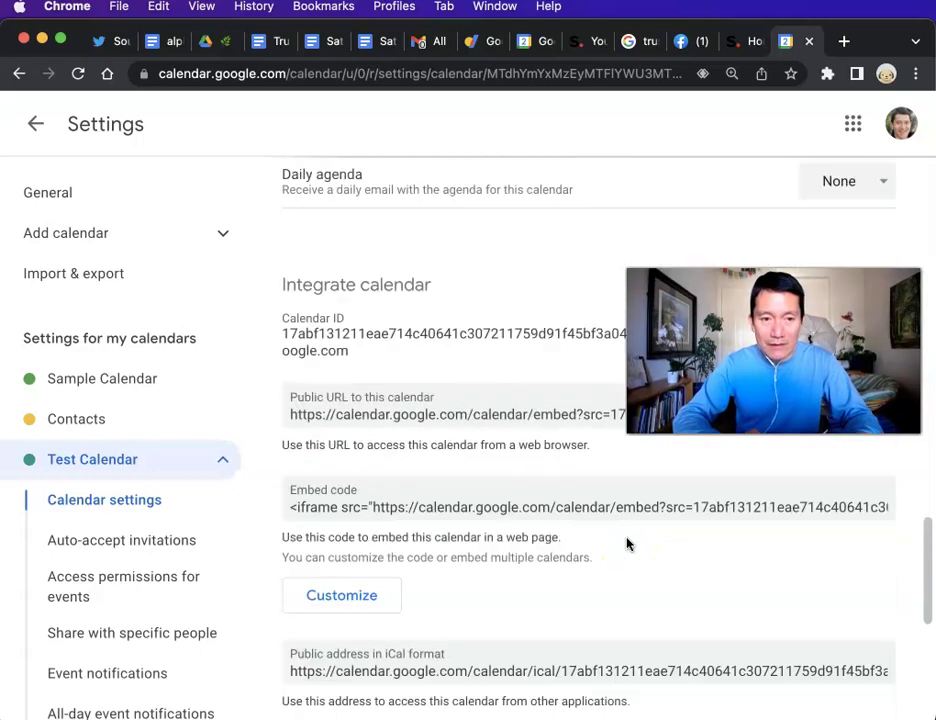
pyautogui.scroll(-5, 627, 544)
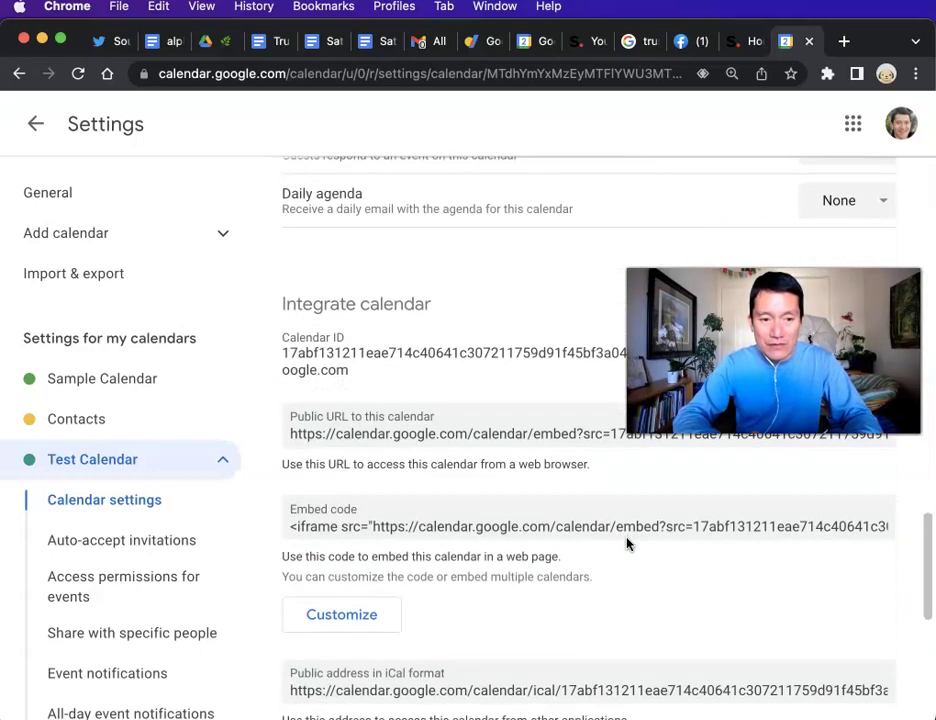
pyautogui.scroll(-2, 627, 544)
pyautogui.rightClick(627, 543)
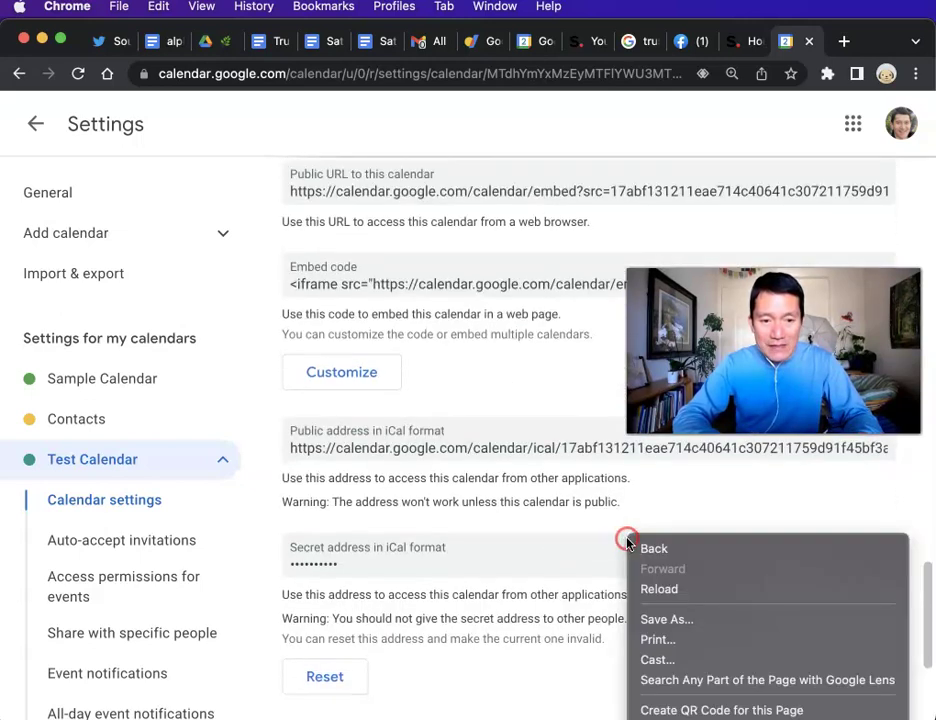
pyautogui.click(258, 590)
pyautogui.scroll(-3, 455, 547)
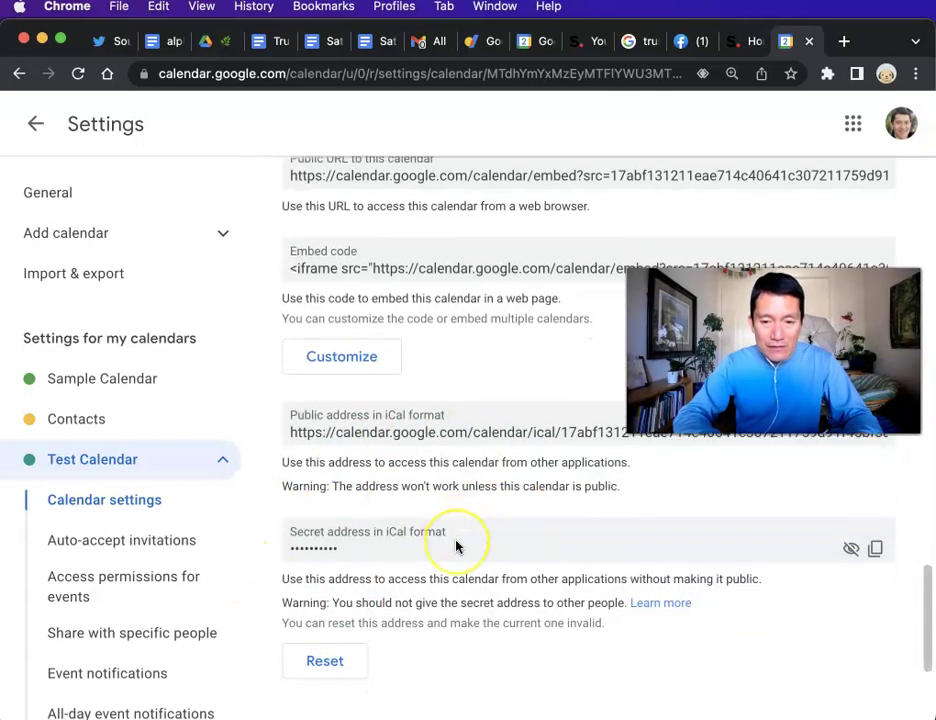
pyautogui.scroll(3, 455, 547)
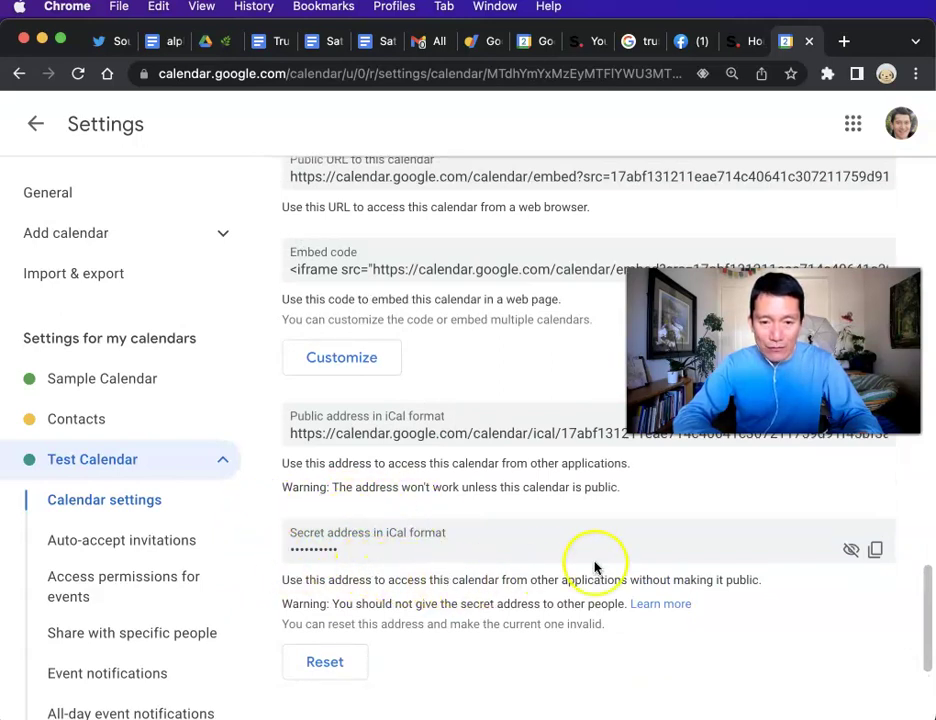
pyautogui.click(876, 552)
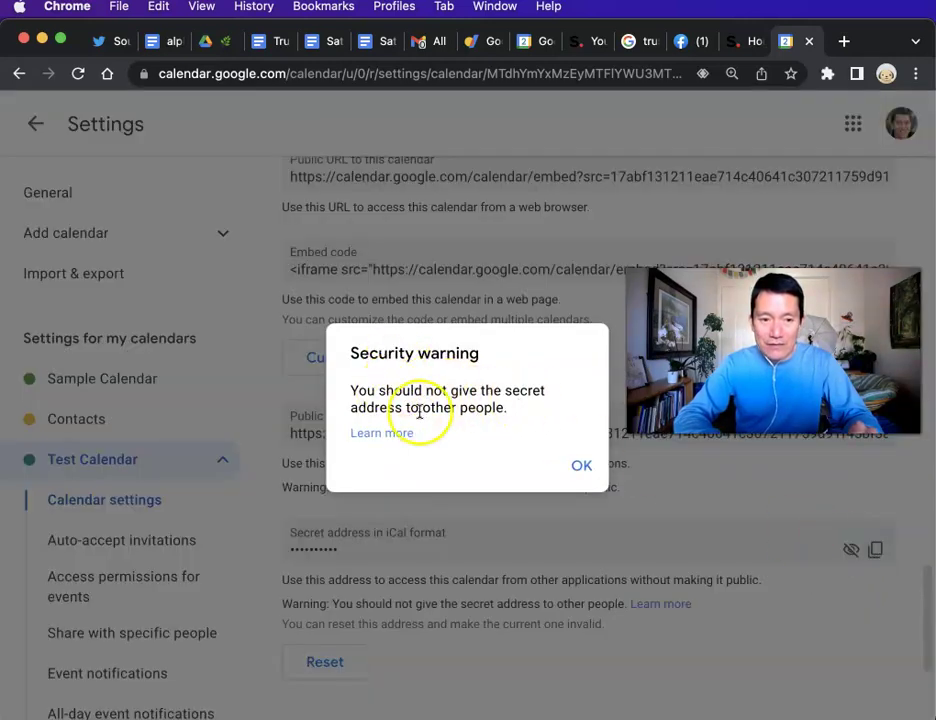
pyautogui.click(585, 468)
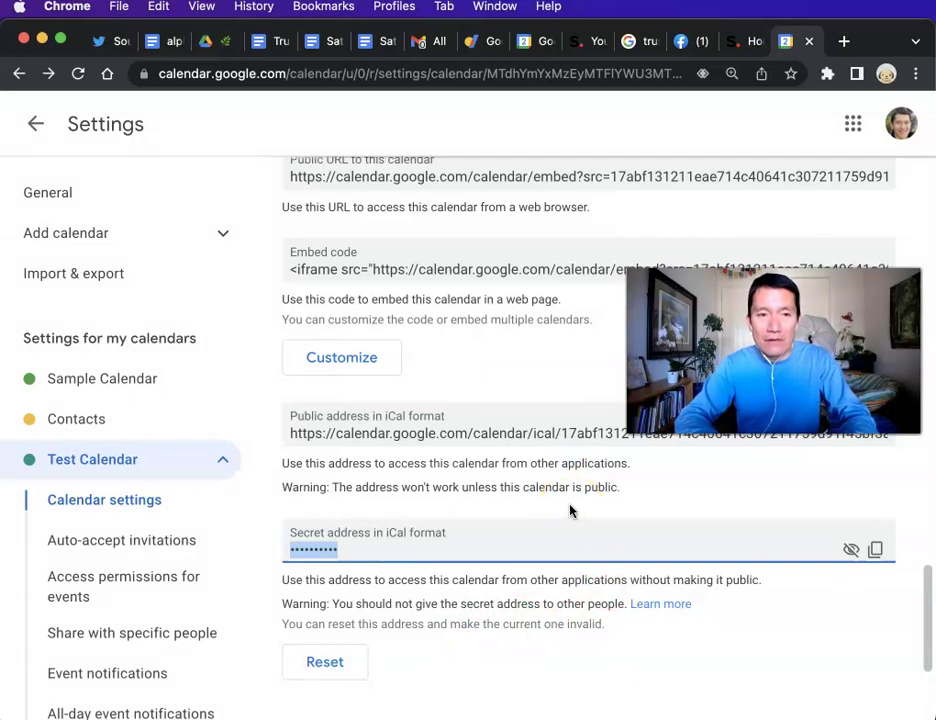
# Create a blank document via doc.new in a new tab and paste the secret iCal address
pyautogui.press('super+t')
pyautogui.write('doc.new')
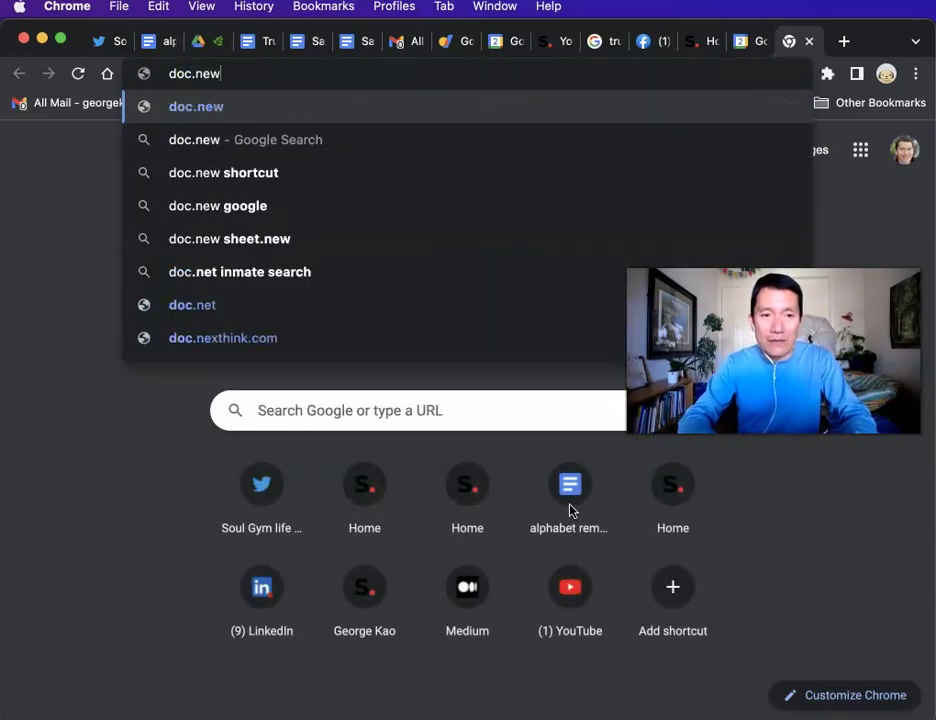
pyautogui.press('Return')
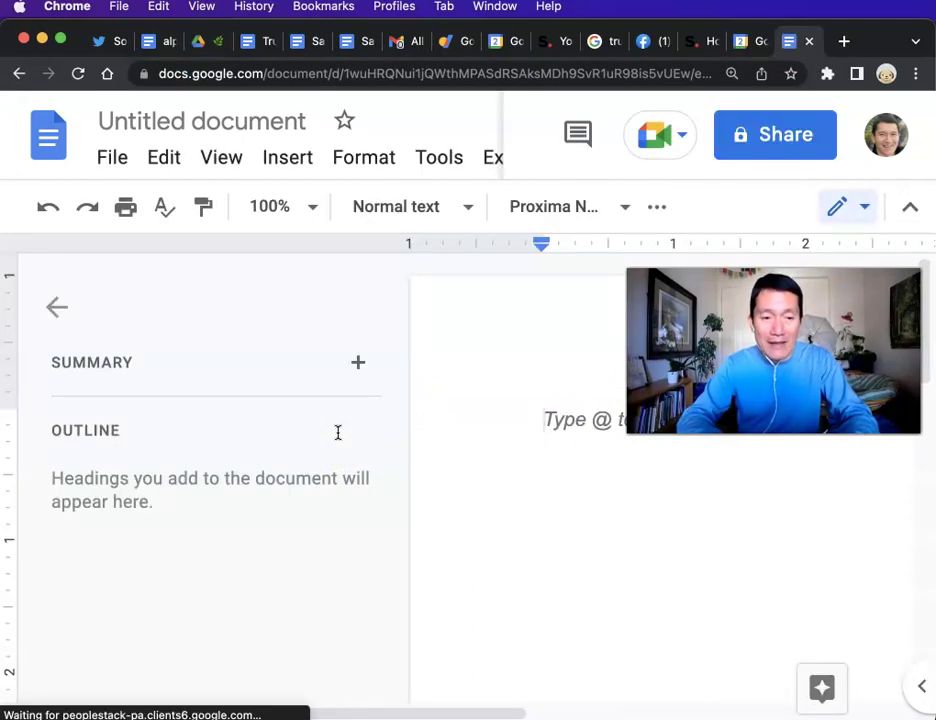
pyautogui.press('super+v')
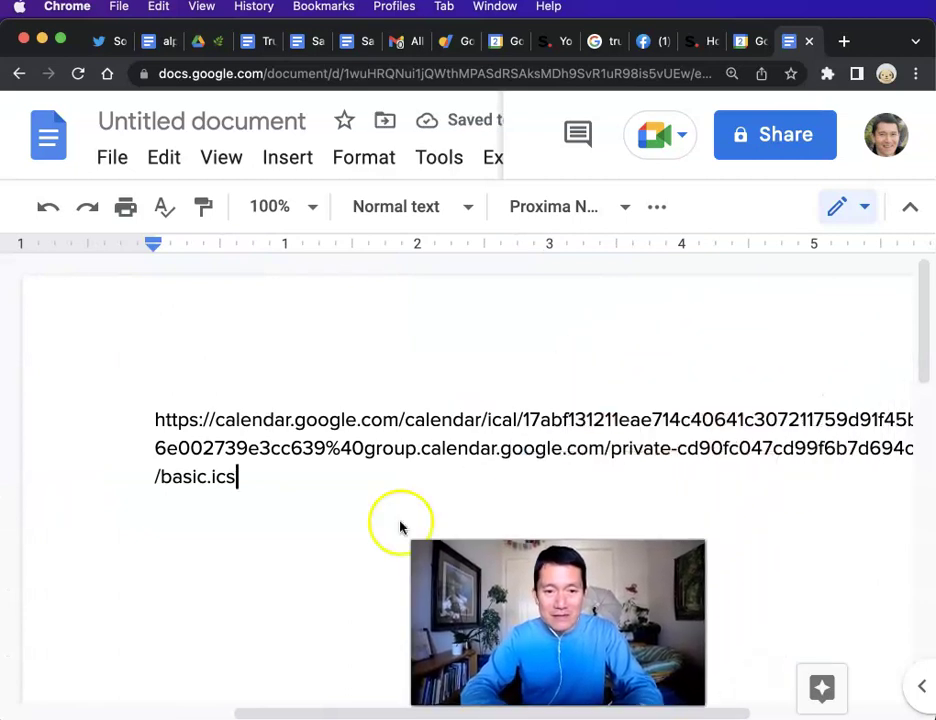
# Check that the pasted address ends in /basic.ics
pyautogui.hscroll(3, 401, 526)
pyautogui.moveTo(162, 485); pyautogui.dragTo(150, 478)
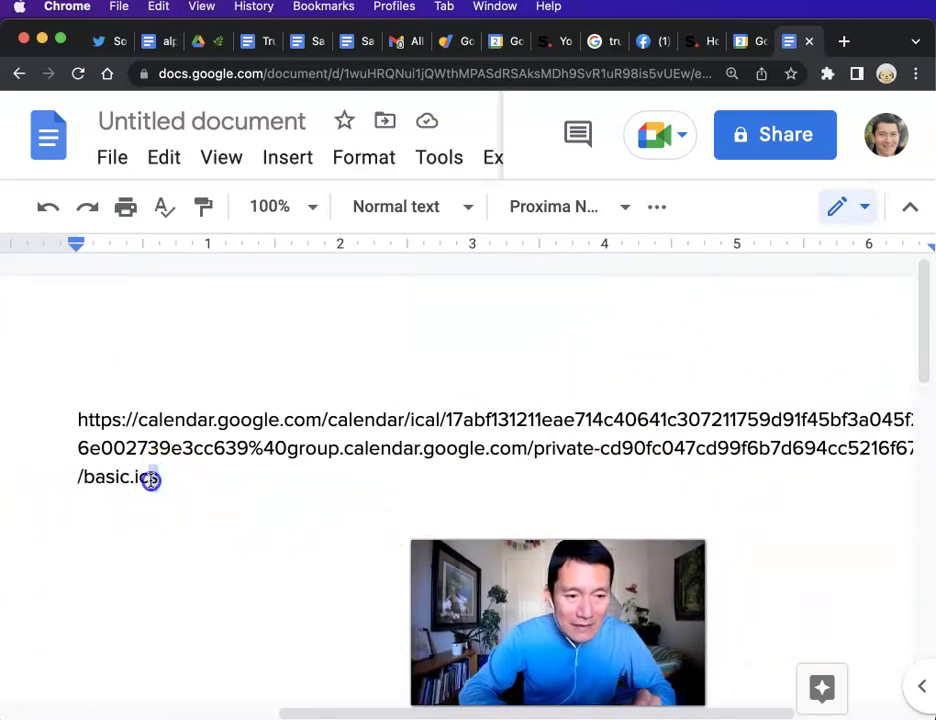
pyautogui.hscroll(3, 224, 472)
pyautogui.hscroll(-2, 225, 472)
pyautogui.click(119, 470)
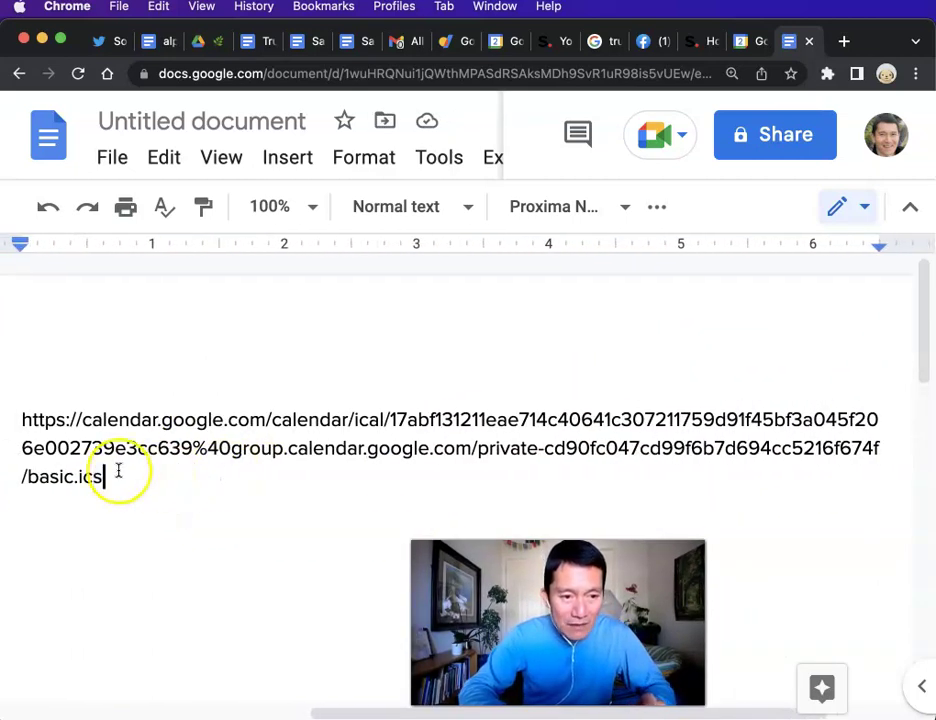
pyautogui.moveTo(115, 472); pyautogui.dragTo(80, 485)
pyautogui.click(221, 509)
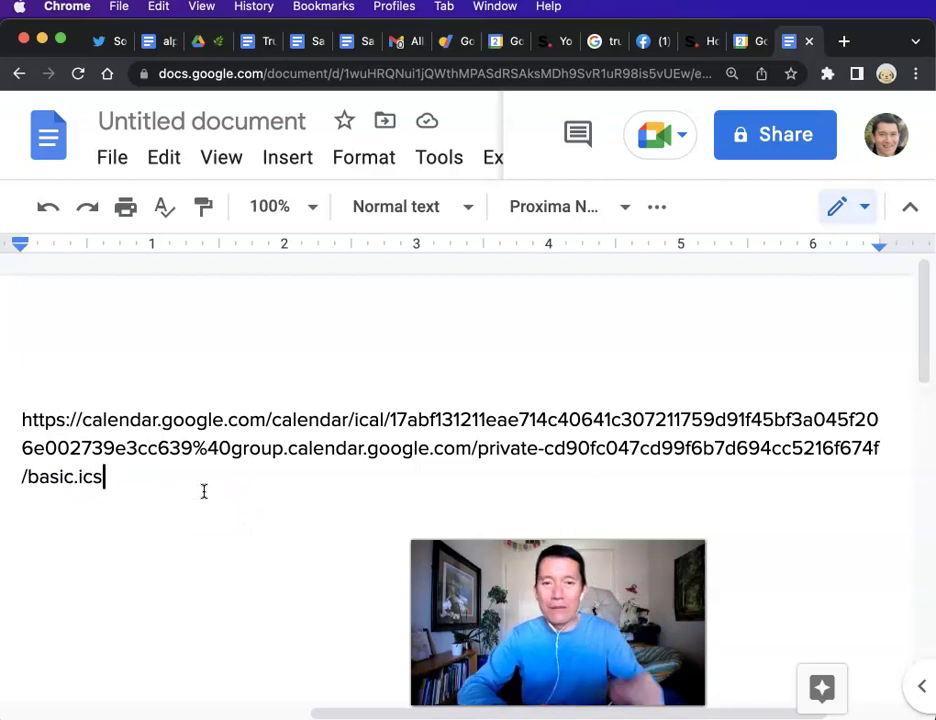
pyautogui.click(284, 493)
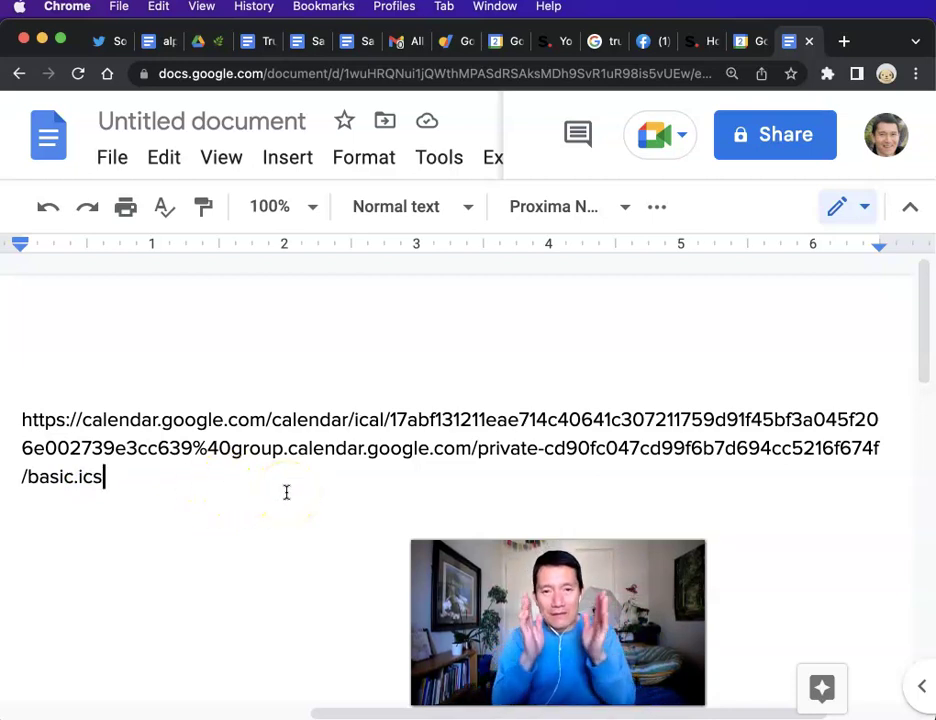